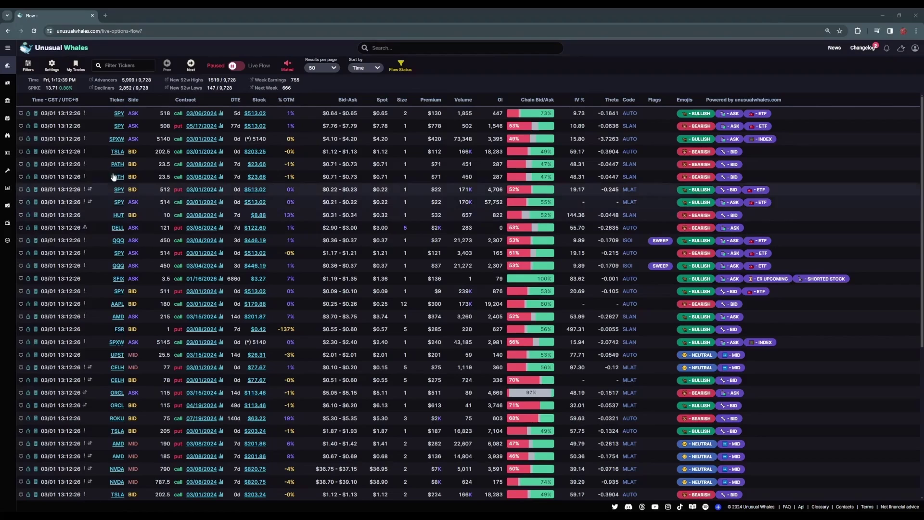
# Go through Screeners to the Custom Alerts page, then collapse the navigation sidebar.
pyautogui.click(8, 49)
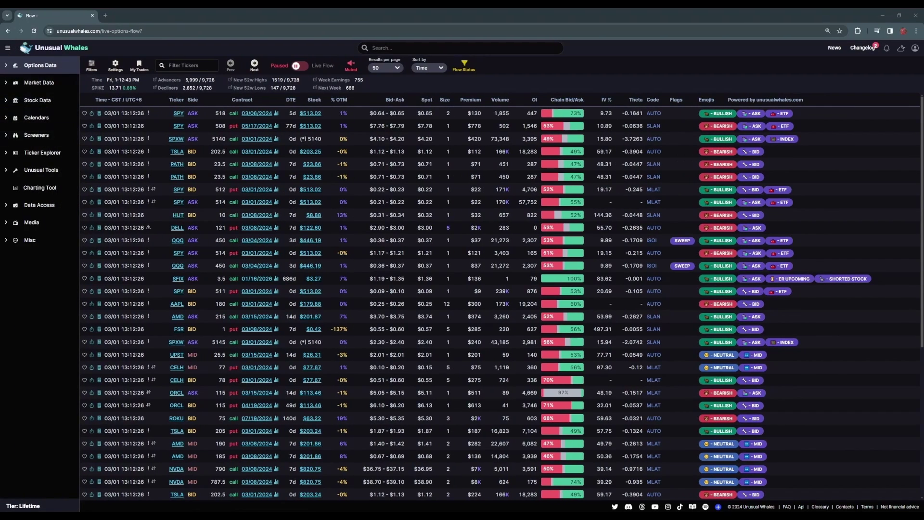
pyautogui.click(36, 135)
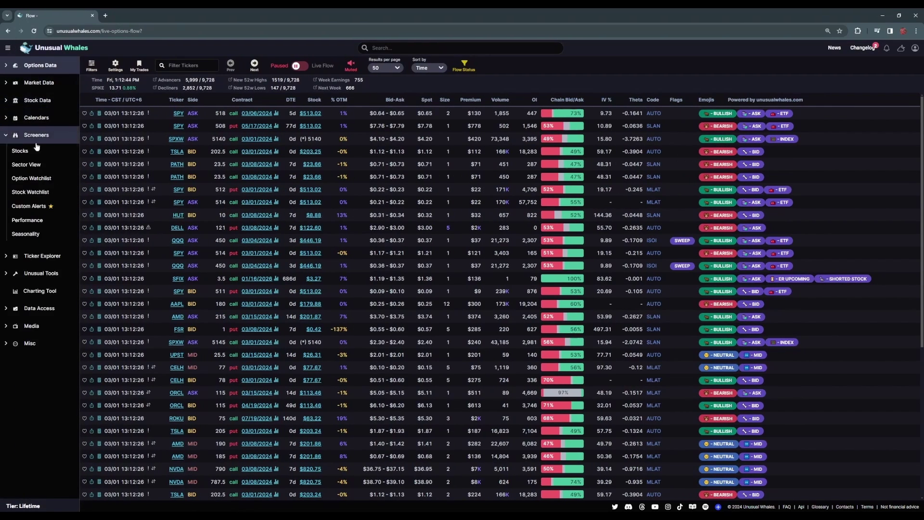
pyautogui.click(48, 207)
pyautogui.click(8, 48)
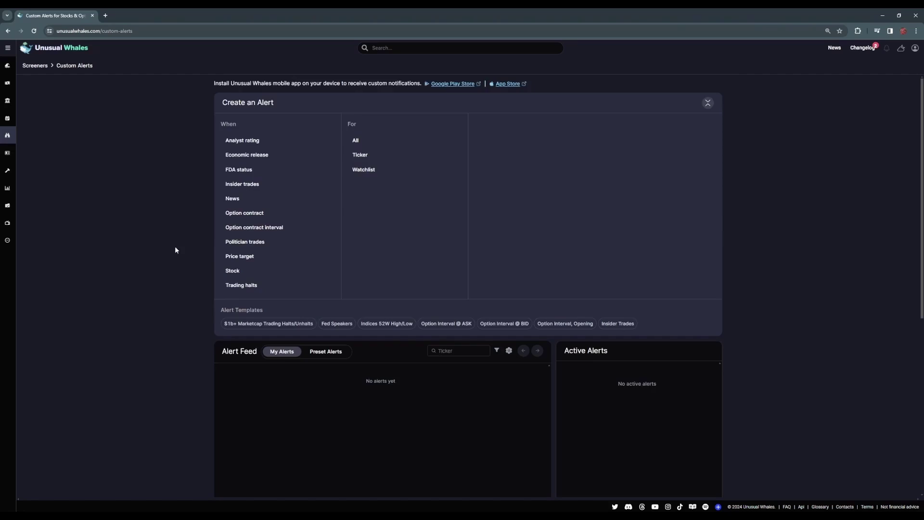
# Look over the alert templates further down, then return to the Create an Alert trigger options.
pyautogui.scroll(-3, 174, 249)
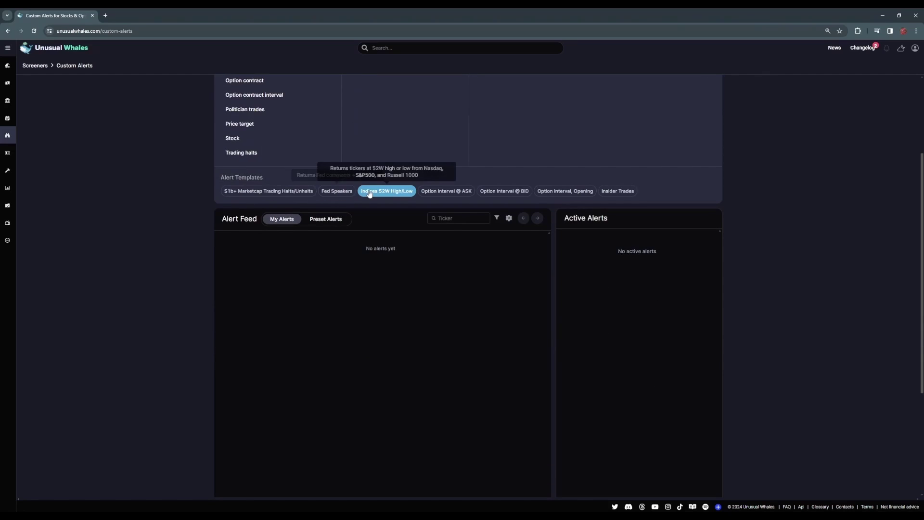
pyautogui.scroll(3, 164, 231)
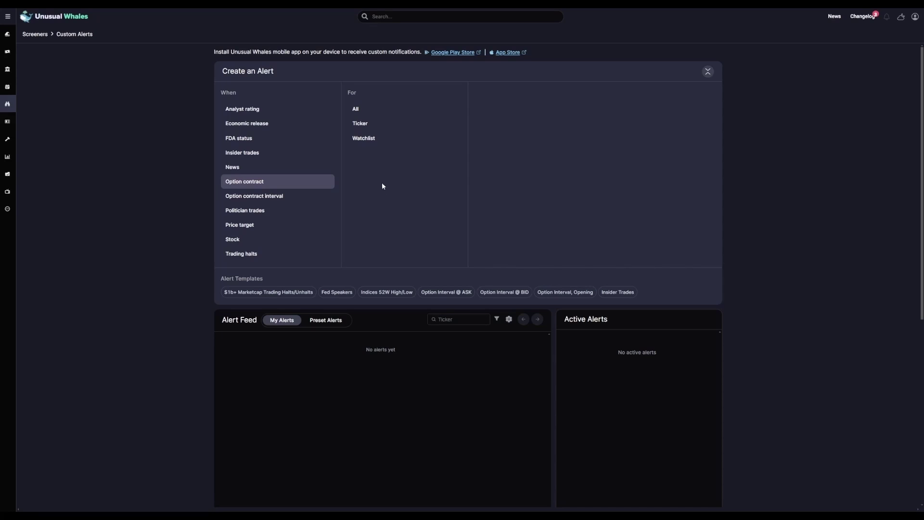
# Target the option-contract alert at All tickers and focus the Avg Fill and Volume / OI Ratio fields.
pyautogui.click(377, 143)
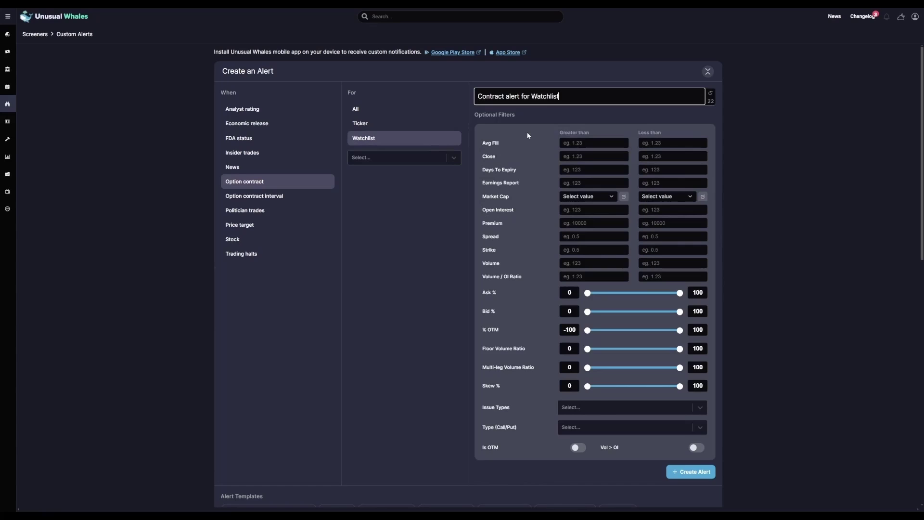
pyautogui.click(406, 113)
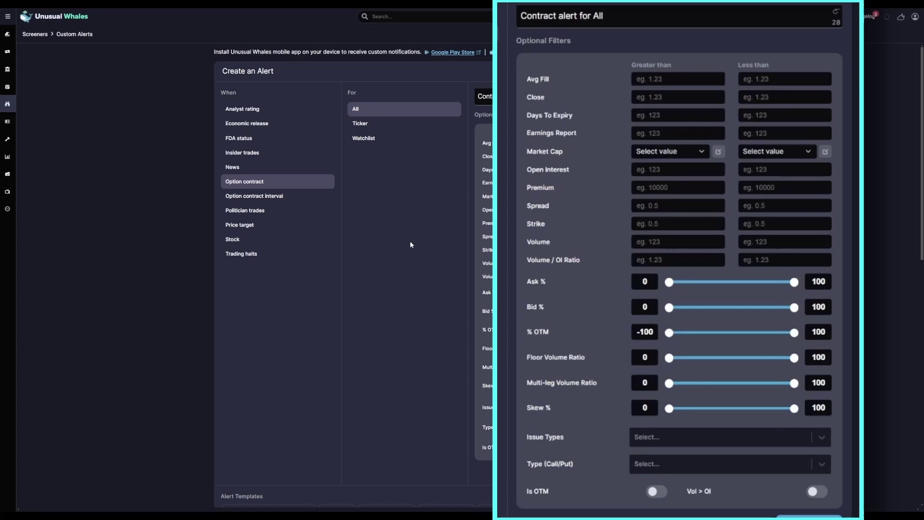
pyautogui.click(672, 78)
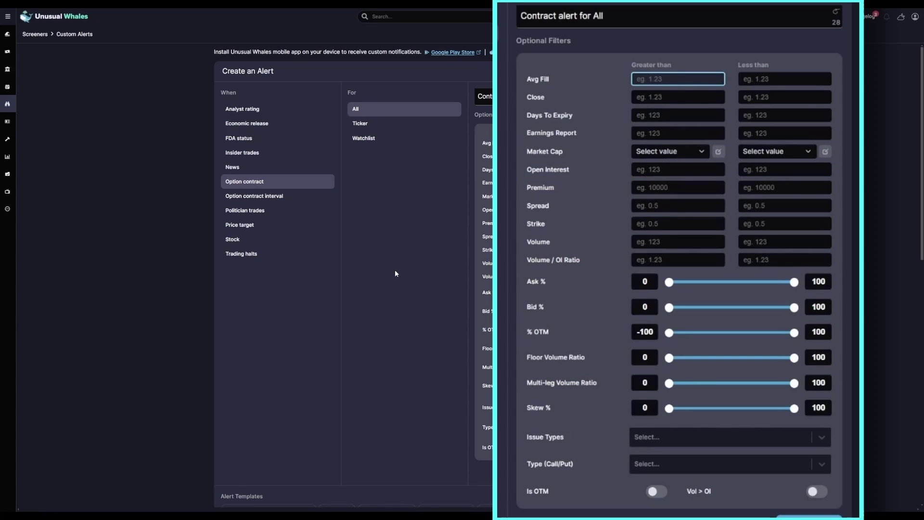
pyautogui.click(670, 260)
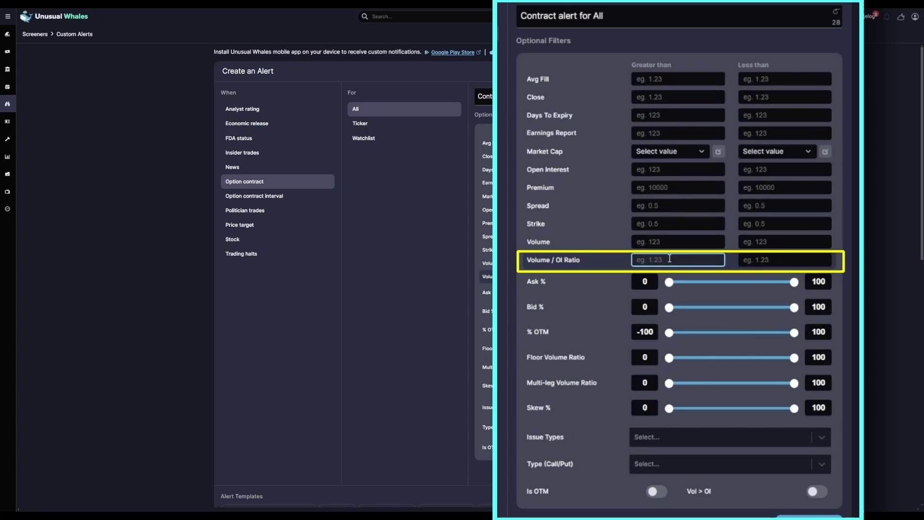
pyautogui.click(753, 260)
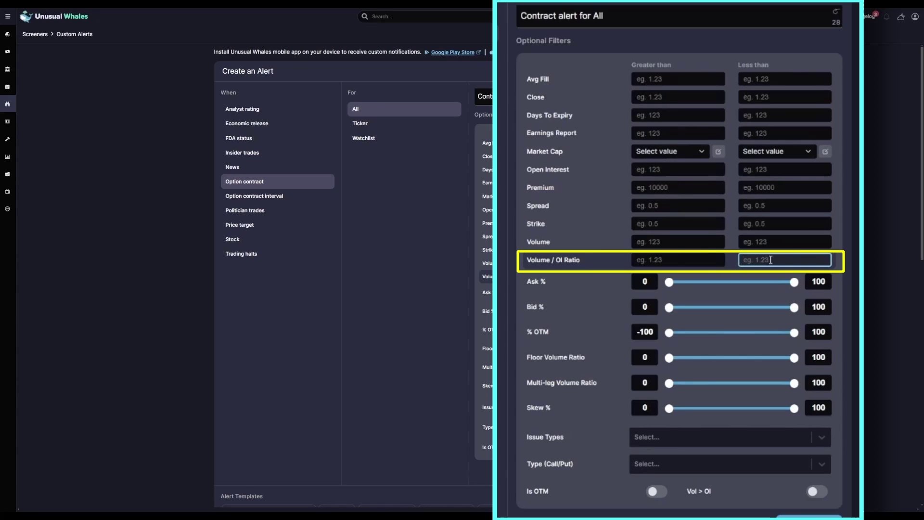
# Enter minimum Volume / OI Ratio 2, minimum Premium 2000, and Spread 0 to 0.
pyautogui.click(675, 260)
pyautogui.write('2')
pyautogui.press('Tab')
pyautogui.press('Tab')
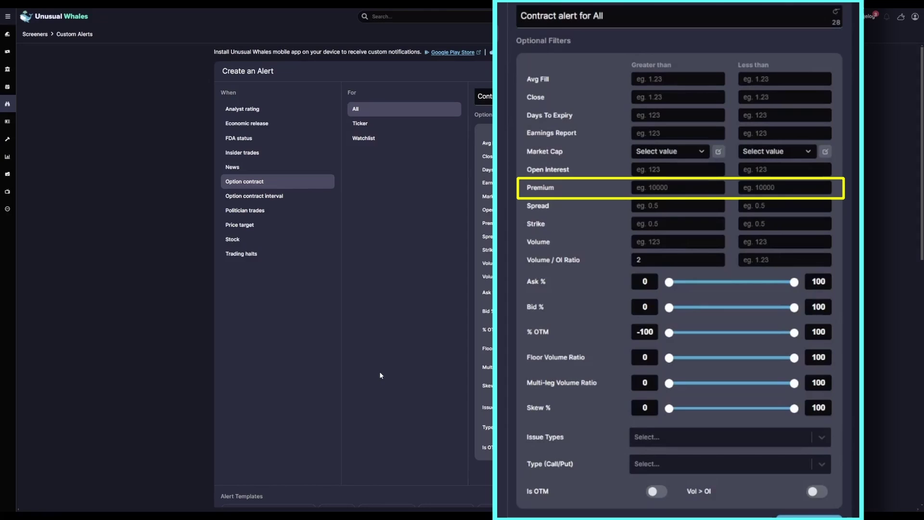
pyautogui.click(667, 186)
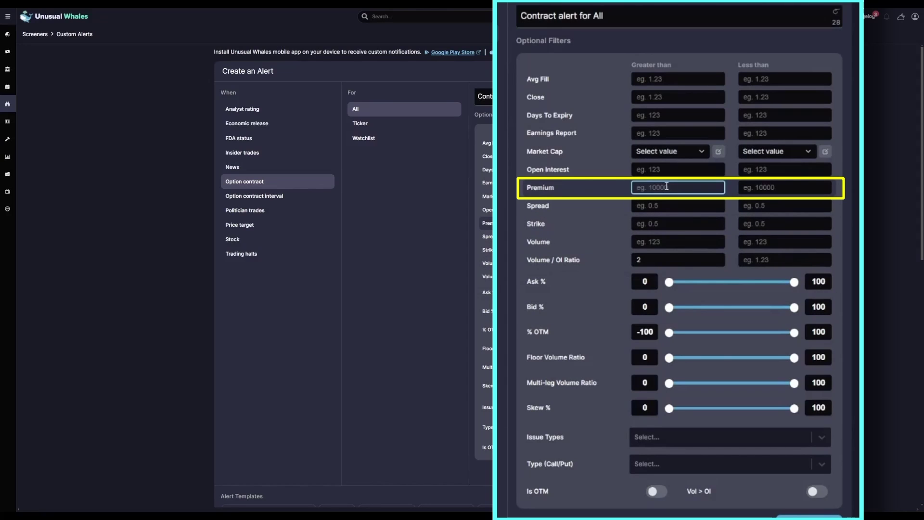
pyautogui.write('2000')
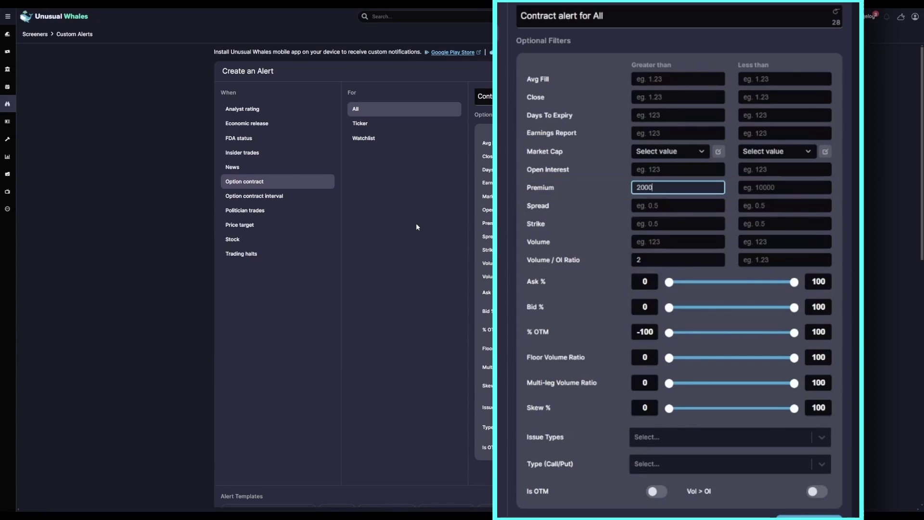
pyautogui.click(690, 205)
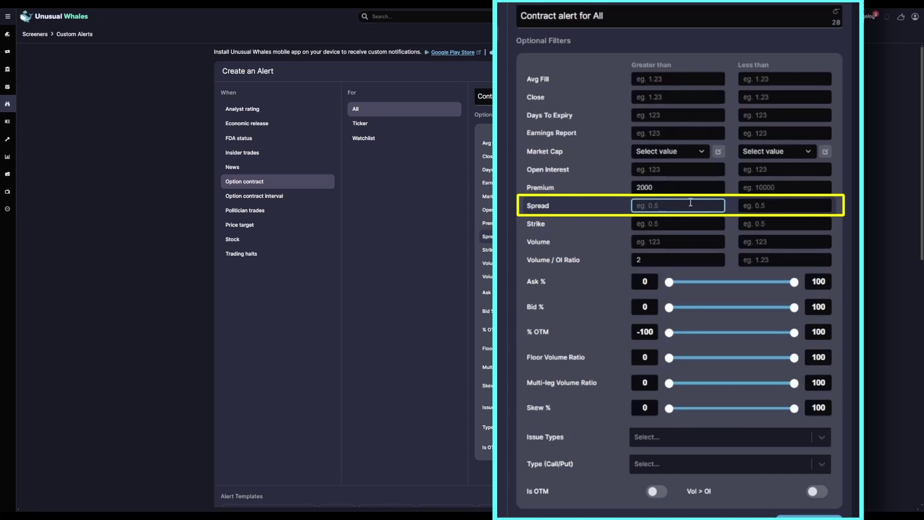
pyautogui.write('0')
pyautogui.press('Tab')
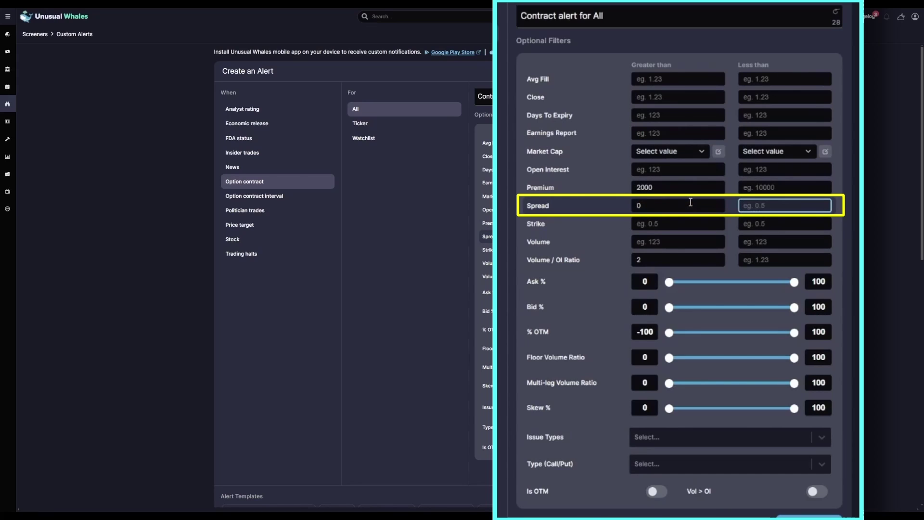
pyautogui.write('0')
# Try the Ask % slider, keeping it at 0–100, and list the Issue Types choices.
pyautogui.click(417, 238)
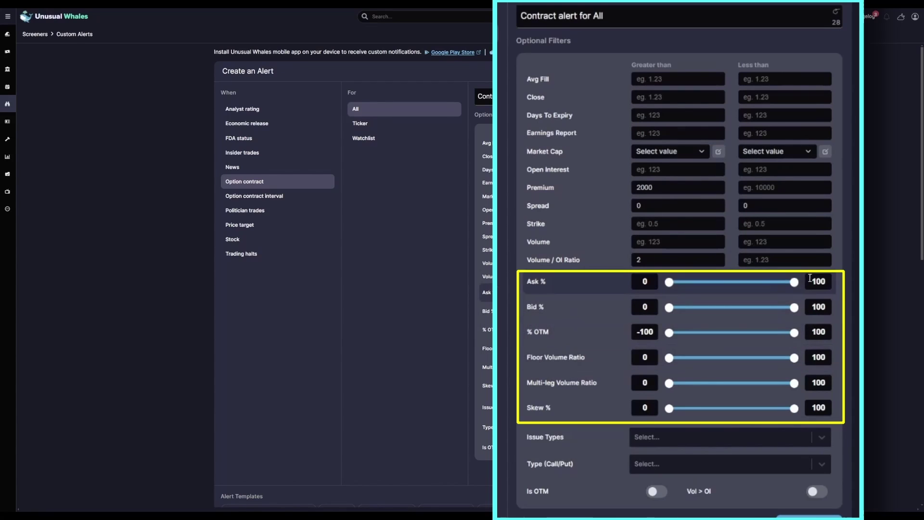
pyautogui.moveTo(798, 287); pyautogui.dragTo(795, 308)
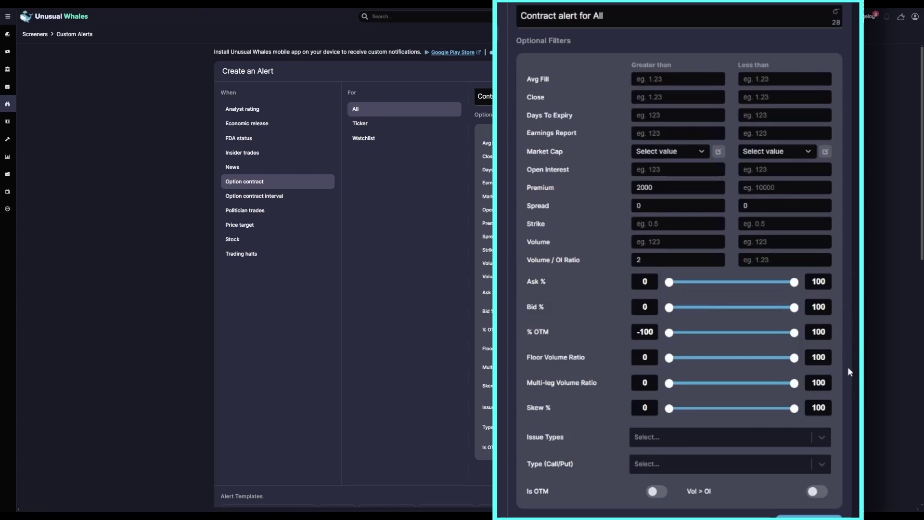
pyautogui.click(820, 439)
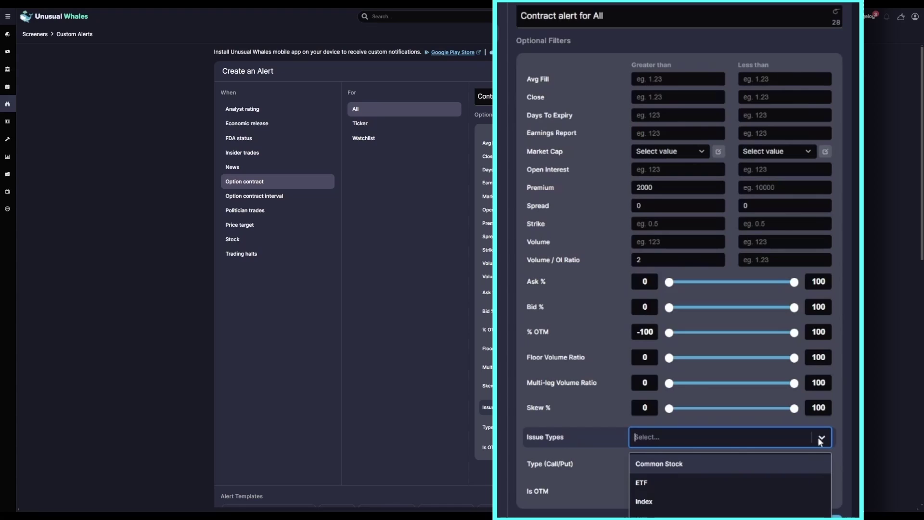
# Limit Issue Types to Common Stock and leave Type (Call/Put) unset.
pyautogui.click(691, 469)
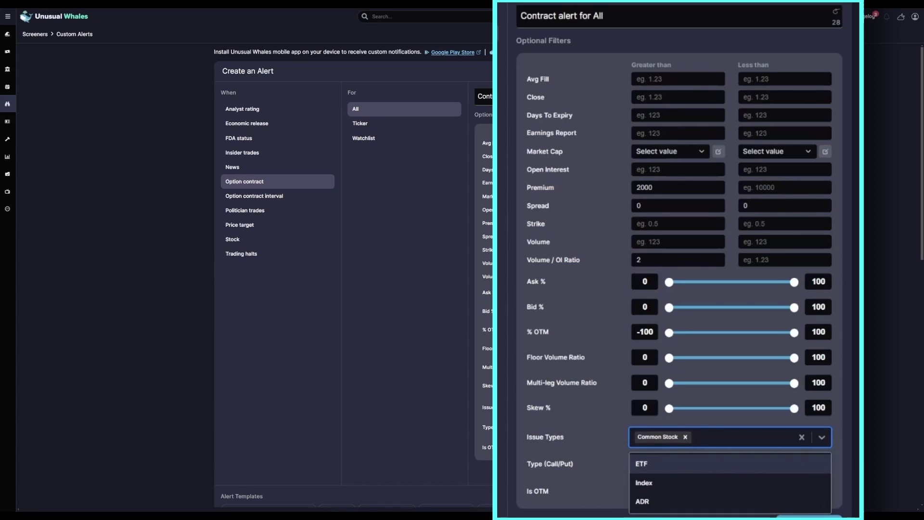
pyautogui.press('Escape')
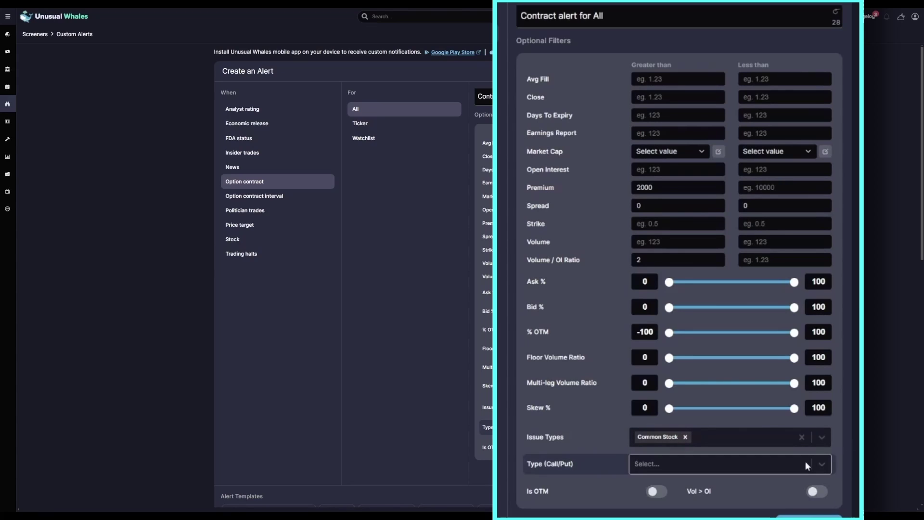
pyautogui.click(822, 465)
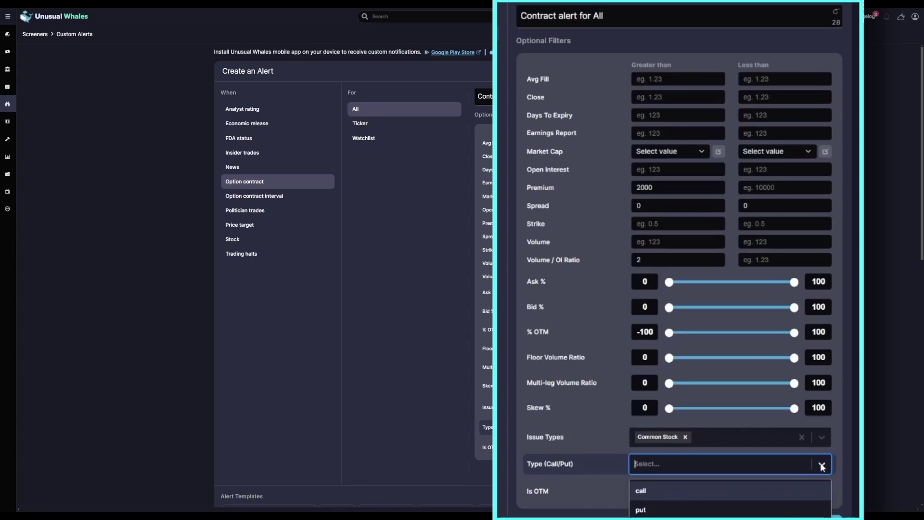
pyautogui.press('Escape')
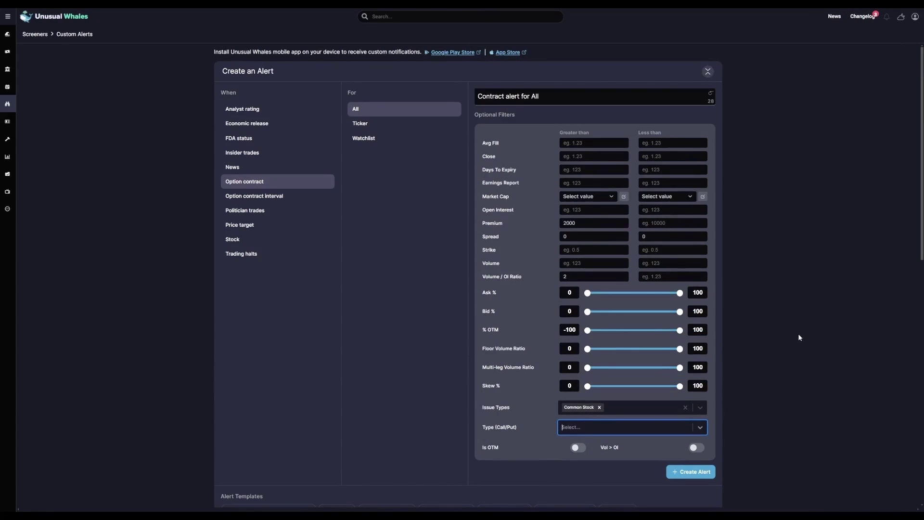
pyautogui.scroll(-3, 798, 335)
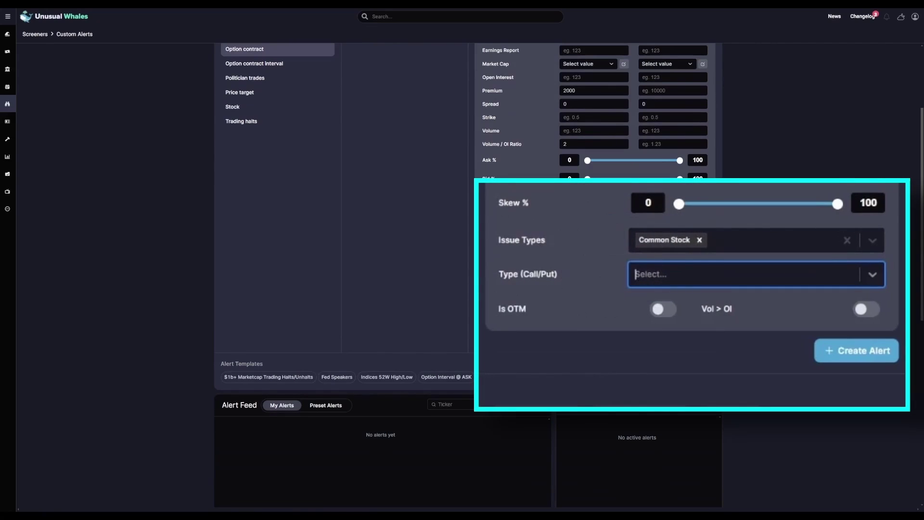
# Enable the Vol > OI and Is OTM toggles, then create the alert.
pyautogui.click(866, 313)
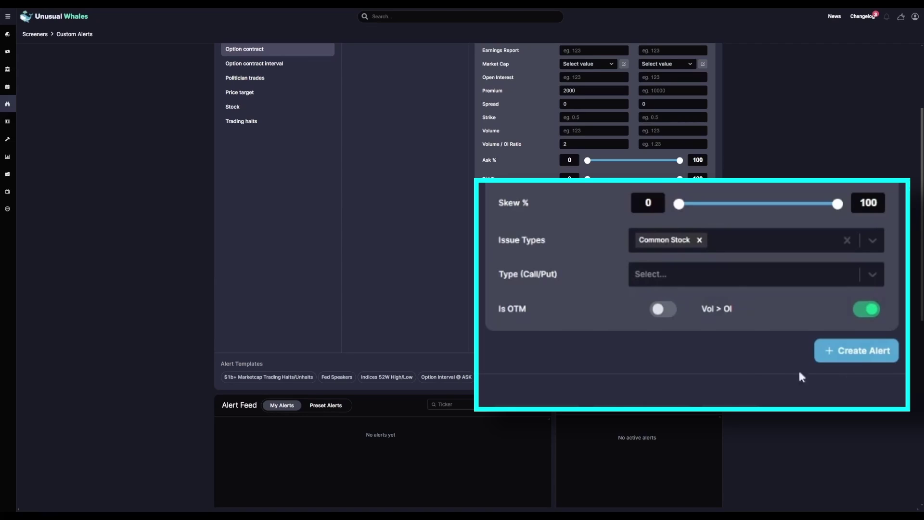
pyautogui.click(665, 313)
pyautogui.click(861, 356)
pyautogui.scroll(-3, 617, 337)
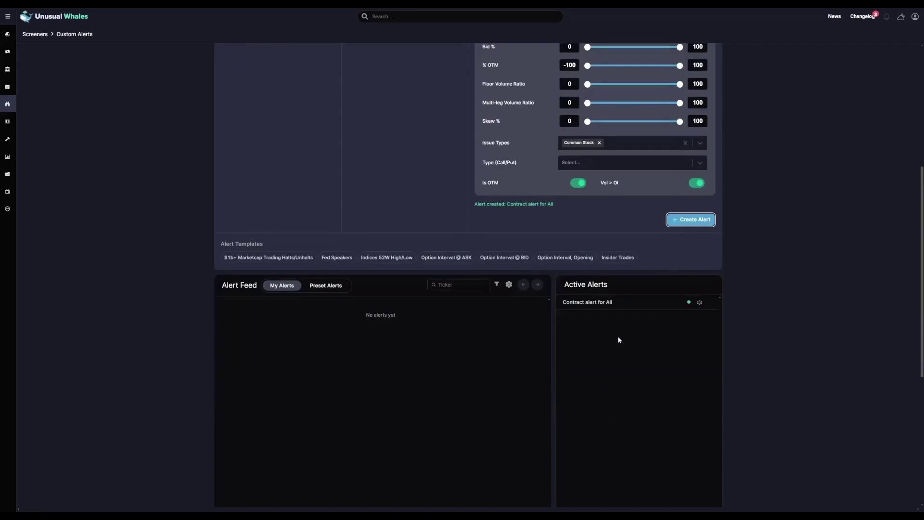
# Expand the Contract alert for All entry to review its Common Stock, premium and ratio filters.
pyautogui.click(621, 338)
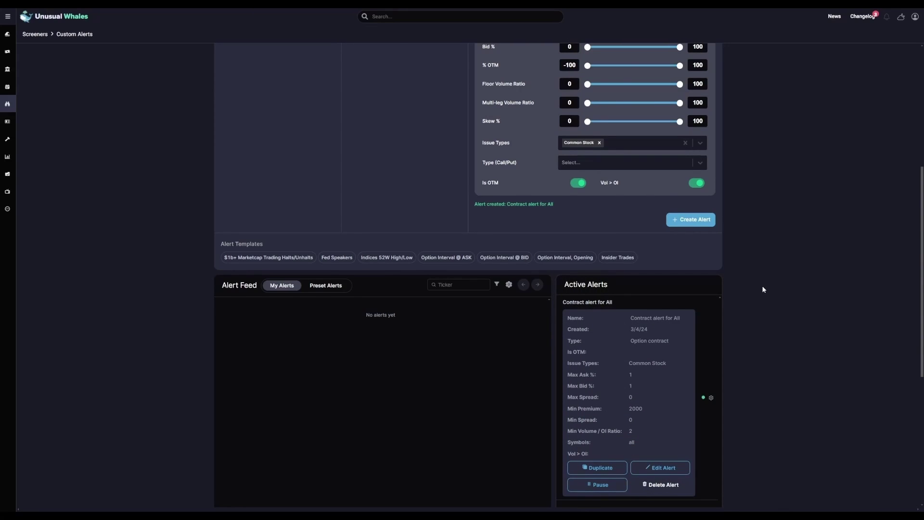
pyautogui.scroll(5, 762, 285)
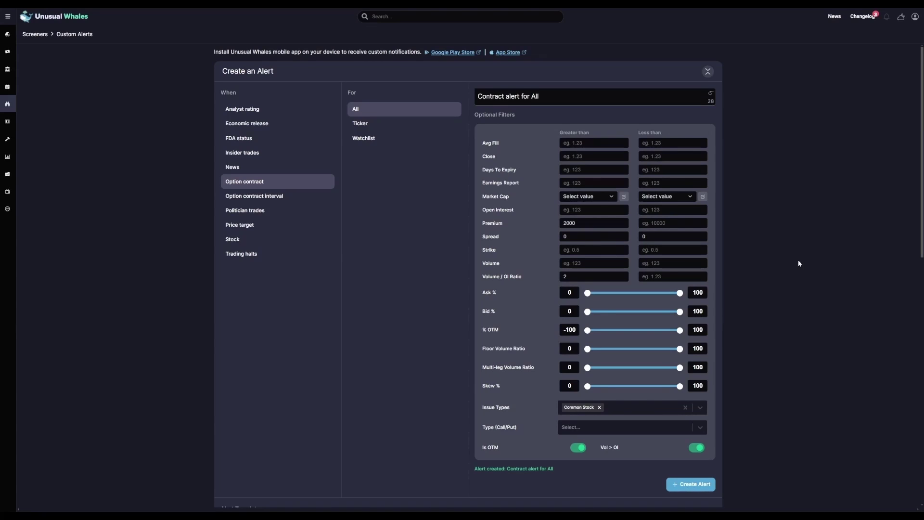
# In User settings › Notifications, set News Notifications to All.
pyautogui.click(916, 17)
pyautogui.click(895, 34)
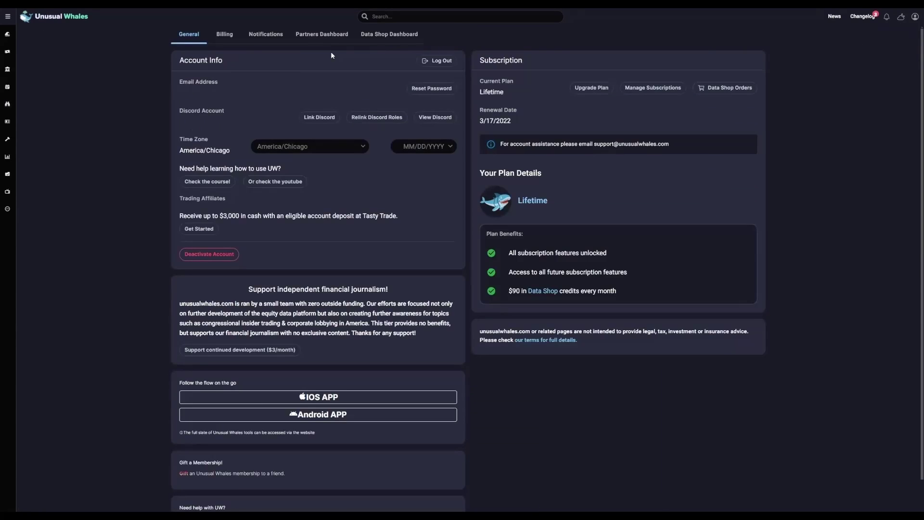
pyautogui.click(269, 39)
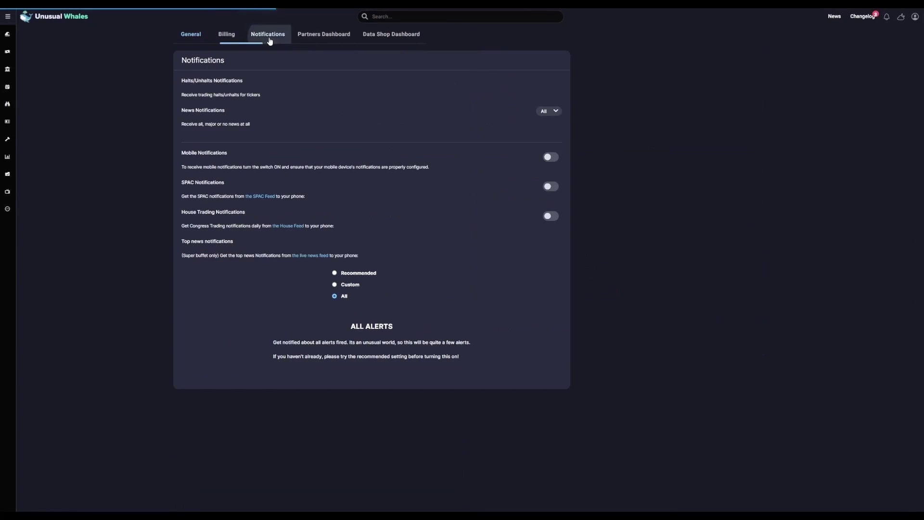
pyautogui.click(556, 111)
pyautogui.click(548, 129)
pyautogui.click(558, 111)
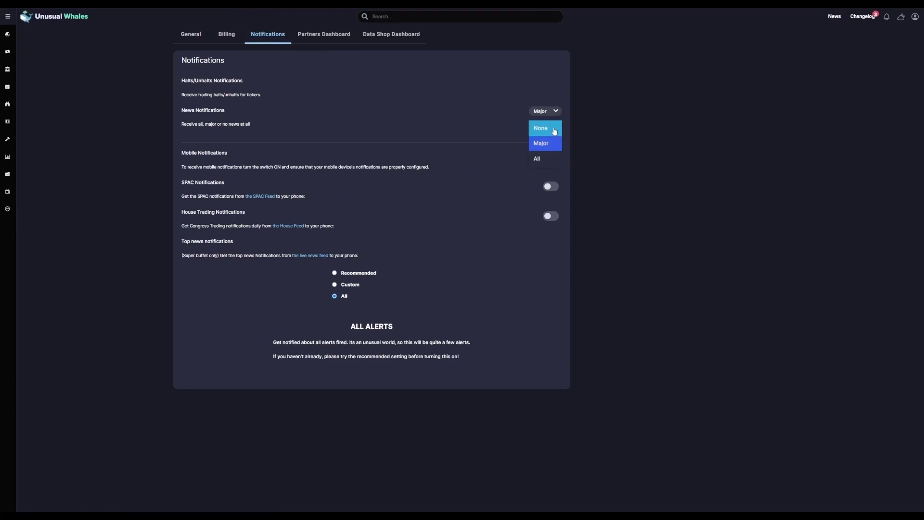
pyautogui.click(551, 159)
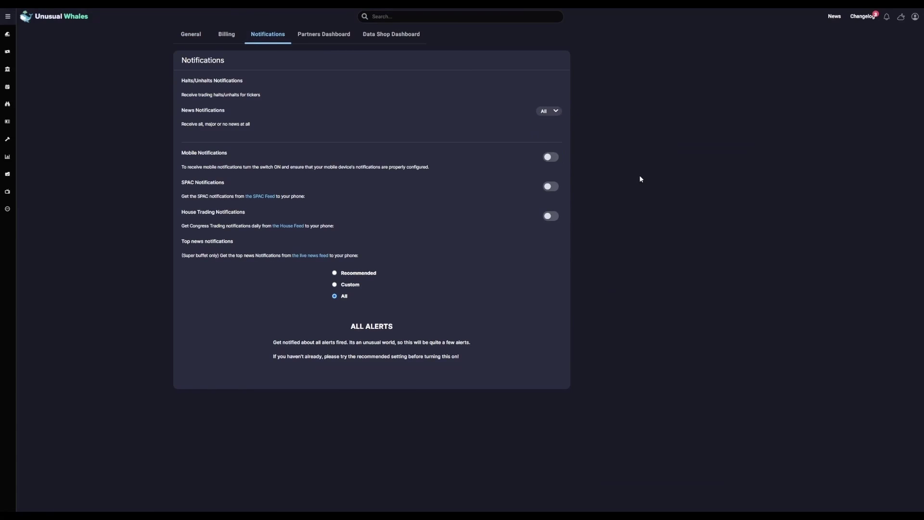